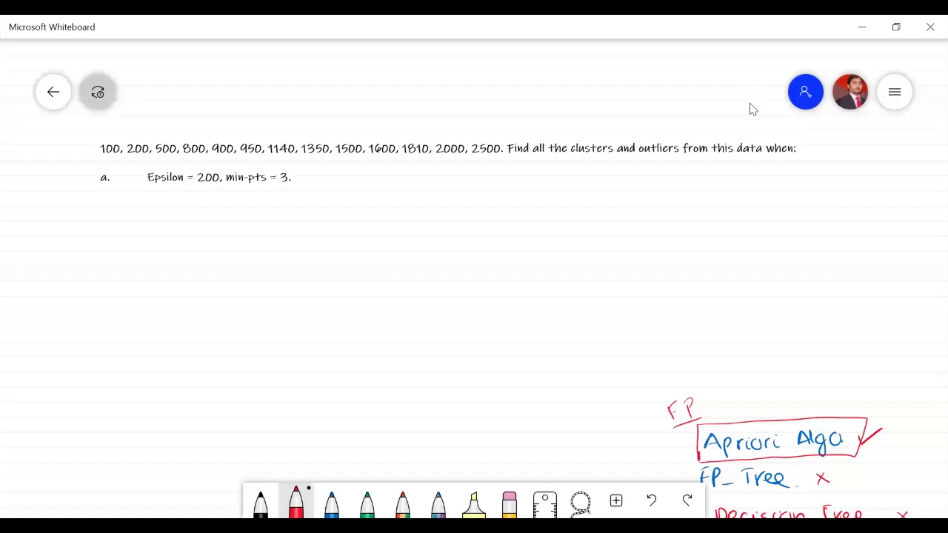
- Scroll the board down and right to bring the Epsilon = 200 and min-pts = 3 line into view
{"action": "scroll", "coordinate": [499, 300], "scroll_direction": "down", "scroll_amount": 1}
{"action": "scroll", "coordinate": [489, 299], "scroll_direction": "right", "scroll_amount": 1}
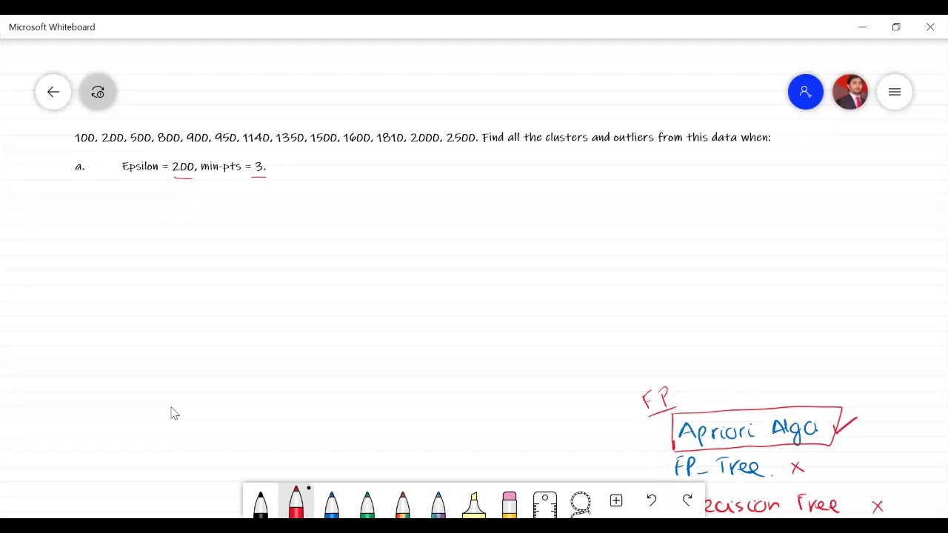
- Write 950 in red below the Epsilon line, then switch to the blue pen
{"action": "mouse_move", "coordinate": [190, 216]}
{"action": "left_mouse_down"}
{"action": "mouse_move", "coordinate": [191, 232]}
{"action": "mouse_move", "coordinate": [208, 212]}
{"action": "left_mouse_up"}
{"action": "left_click_drag", "start_coordinate": [219, 217], "coordinate": [220, 218]}
{"action": "left_click", "coordinate": [331, 502]}
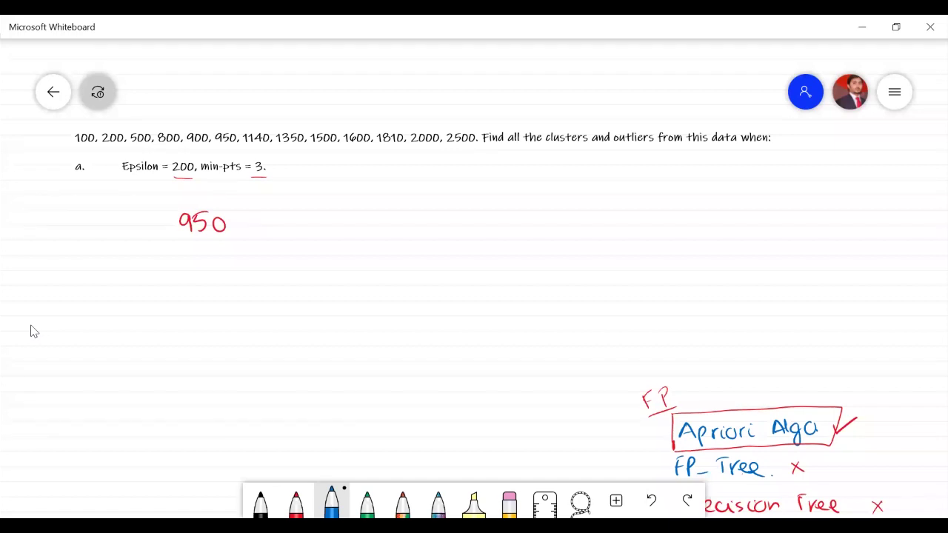
- Write 950 with 750 and 1150 as range limits, and draw the bracket between them
{"action": "mouse_move", "coordinate": [634, 211]}
{"action": "left_mouse_down"}
{"action": "mouse_move", "coordinate": [632, 223]}
{"action": "mouse_move", "coordinate": [656, 212]}
{"action": "left_mouse_up"}
{"action": "left_click_drag", "start_coordinate": [777, 211], "coordinate": [779, 221]}
{"action": "left_click_drag", "start_coordinate": [786, 211], "coordinate": [795, 225]}
{"action": "left_click_drag", "start_coordinate": [798, 211], "coordinate": [813, 219]}
{"action": "left_click_drag", "start_coordinate": [467, 215], "coordinate": [482, 228]}
{"action": "mouse_move", "coordinate": [486, 214]}
{"action": "left_mouse_down"}
{"action": "mouse_move", "coordinate": [491, 257]}
{"action": "mouse_move", "coordinate": [750, 262]}
{"action": "mouse_move", "coordinate": [804, 234]}
{"action": "left_mouse_up"}
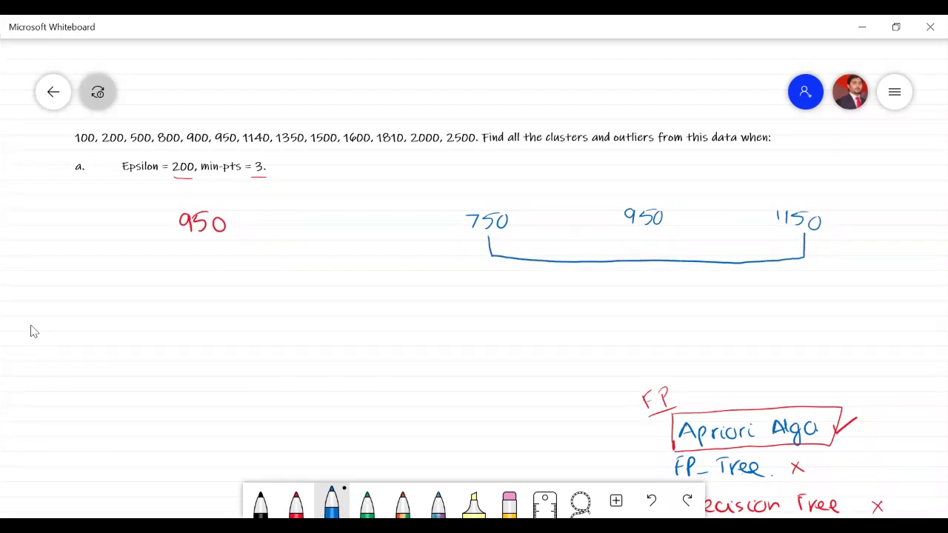
- Box min-pts 3, double-underline 950, mark 800 on the bracket, and underline 900
{"action": "mouse_move", "coordinate": [250, 156]}
{"action": "left_mouse_down"}
{"action": "mouse_move", "coordinate": [268, 156]}
{"action": "mouse_move", "coordinate": [274, 175]}
{"action": "mouse_move", "coordinate": [251, 163]}
{"action": "left_mouse_up"}
{"action": "left_click_drag", "start_coordinate": [626, 231], "coordinate": [659, 233]}
{"action": "left_click_drag", "start_coordinate": [627, 236], "coordinate": [659, 235]}
{"action": "left_click_drag", "start_coordinate": [530, 248], "coordinate": [530, 259]}
{"action": "left_click_drag", "start_coordinate": [528, 268], "coordinate": [538, 279]}
{"action": "left_click_drag", "start_coordinate": [545, 270], "coordinate": [545, 278]}
{"action": "left_click_drag", "start_coordinate": [185, 149], "coordinate": [270, 146]}
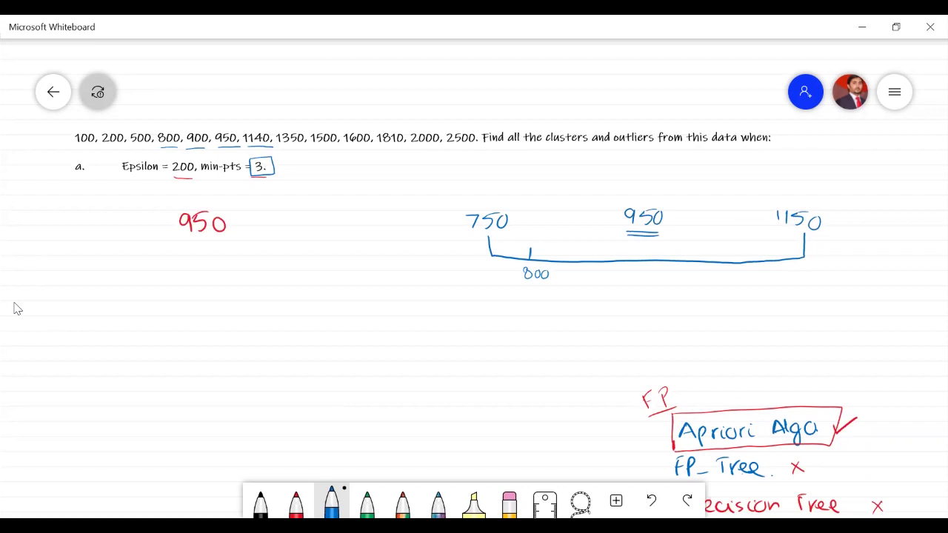
- Write 'C1 = { 950,' in blue on the left side of the board
{"action": "mouse_move", "coordinate": [51, 285]}
{"action": "left_mouse_down"}
{"action": "mouse_move", "coordinate": [55, 298]}
{"action": "mouse_move", "coordinate": [100, 292]}
{"action": "left_mouse_up"}
{"action": "mouse_move", "coordinate": [92, 298]}
{"action": "left_mouse_down"}
{"action": "mouse_move", "coordinate": [132, 286]}
{"action": "mouse_move", "coordinate": [138, 318]}
{"action": "left_mouse_up"}
{"action": "mouse_move", "coordinate": [164, 288]}
{"action": "left_mouse_down"}
{"action": "mouse_move", "coordinate": [154, 291]}
{"action": "mouse_move", "coordinate": [170, 302]}
{"action": "left_mouse_up"}
{"action": "mouse_move", "coordinate": [171, 284]}
{"action": "left_mouse_down"}
{"action": "mouse_move", "coordinate": [185, 281]}
{"action": "mouse_move", "coordinate": [204, 310]}
{"action": "left_mouse_up"}
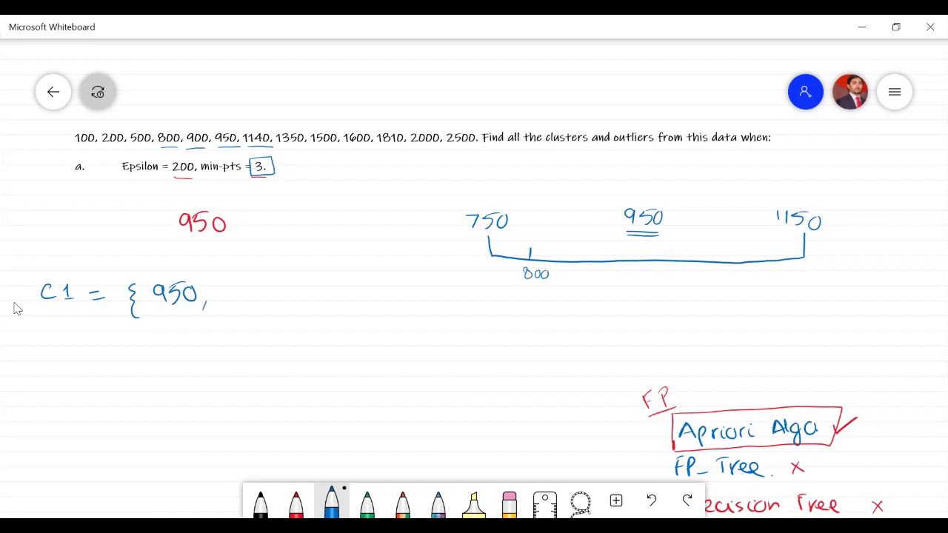
- Draw a dashed circle around the 750–1150 range diagram
{"action": "left_click_drag", "start_coordinate": [734, 120], "coordinate": [721, 112]}
{"action": "left_click_drag", "start_coordinate": [689, 105], "coordinate": [675, 104]}
{"action": "left_click_drag", "start_coordinate": [634, 104], "coordinate": [616, 107]}
{"action": "mouse_move", "coordinate": [503, 283]}
{"action": "left_mouse_down"}
{"action": "mouse_move", "coordinate": [509, 296]}
{"action": "mouse_move", "coordinate": [675, 383]}
{"action": "mouse_move", "coordinate": [821, 288]}
{"action": "mouse_move", "coordinate": [828, 274]}
{"action": "left_mouse_up"}
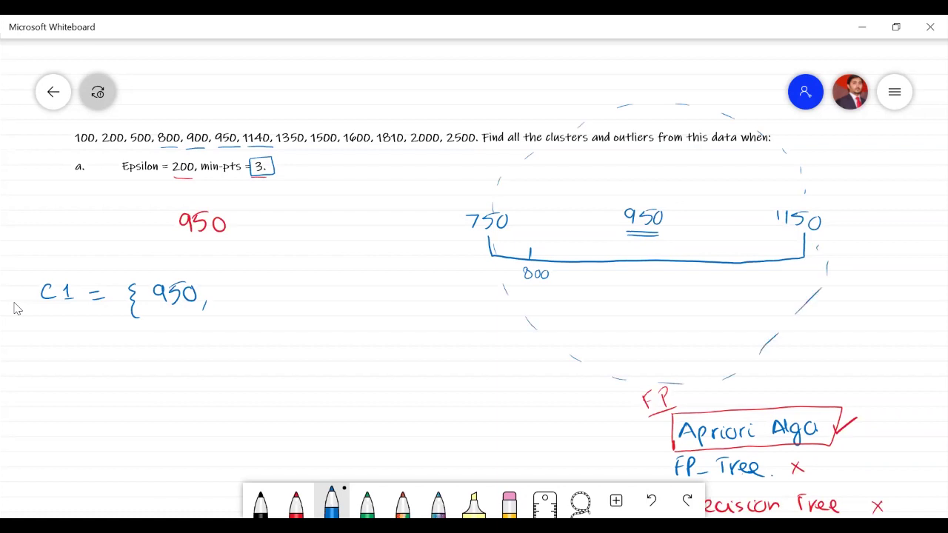
- Mark 900 and 1140 on the bracket and underline 800, 900 and 1140
{"action": "mouse_move", "coordinate": [571, 254]}
{"action": "left_mouse_down"}
{"action": "mouse_move", "coordinate": [567, 284]}
{"action": "mouse_move", "coordinate": [593, 271]}
{"action": "left_mouse_up"}
{"action": "left_click_drag", "start_coordinate": [756, 271], "coordinate": [755, 279]}
{"action": "mouse_move", "coordinate": [763, 268]}
{"action": "left_mouse_down"}
{"action": "mouse_move", "coordinate": [763, 280]}
{"action": "mouse_move", "coordinate": [777, 275]}
{"action": "left_mouse_up"}
{"action": "mouse_move", "coordinate": [784, 269]}
{"action": "left_mouse_down"}
{"action": "mouse_move", "coordinate": [780, 279]}
{"action": "mouse_move", "coordinate": [784, 270]}
{"action": "left_mouse_up"}
{"action": "left_click_drag", "start_coordinate": [571, 291], "coordinate": [595, 292]}
{"action": "left_click_drag", "start_coordinate": [525, 289], "coordinate": [552, 288]}
{"action": "left_click_drag", "start_coordinate": [754, 288], "coordinate": [772, 287]}
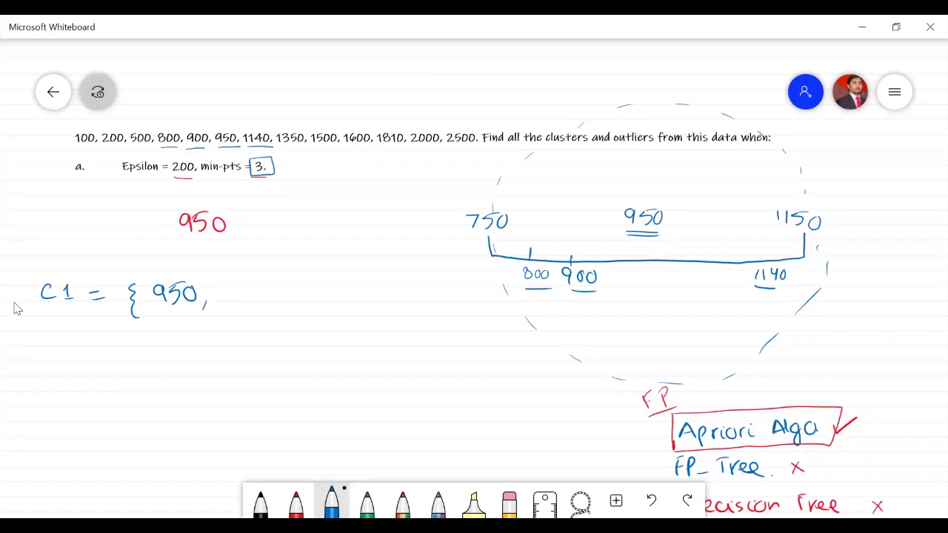
- Add 800, 900 and 1140 to the C1 set and underline 950 and 800
{"action": "mouse_move", "coordinate": [226, 285]}
{"action": "left_mouse_down"}
{"action": "mouse_move", "coordinate": [249, 286]}
{"action": "mouse_move", "coordinate": [254, 305]}
{"action": "mouse_move", "coordinate": [270, 293]}
{"action": "mouse_move", "coordinate": [278, 303]}
{"action": "left_mouse_up"}
{"action": "mouse_move", "coordinate": [290, 287]}
{"action": "left_mouse_down"}
{"action": "mouse_move", "coordinate": [319, 305]}
{"action": "mouse_move", "coordinate": [349, 301]}
{"action": "left_mouse_up"}
{"action": "left_click_drag", "start_coordinate": [358, 285], "coordinate": [365, 302]}
{"action": "left_click_drag", "start_coordinate": [380, 289], "coordinate": [378, 290]}
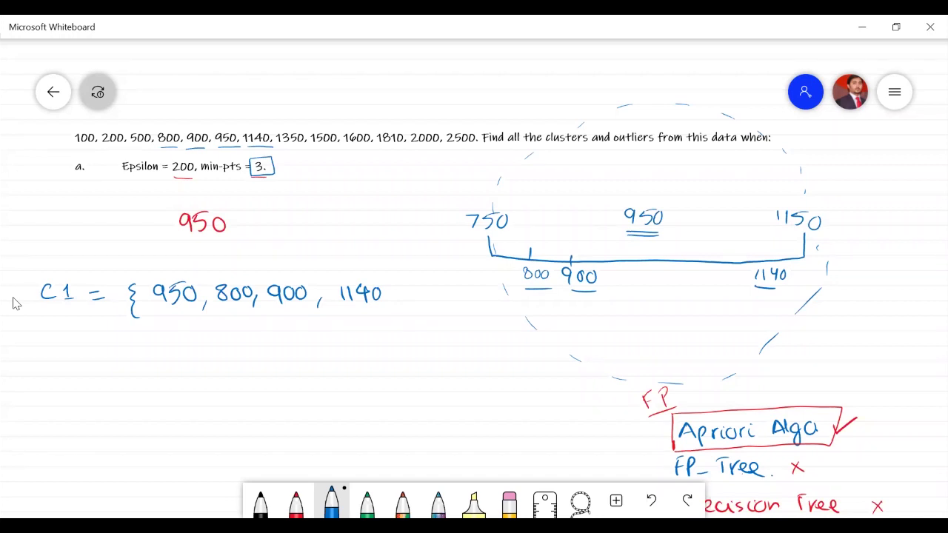
{"action": "left_click_drag", "start_coordinate": [163, 317], "coordinate": [185, 315]}
{"action": "left_click_drag", "start_coordinate": [226, 315], "coordinate": [242, 313]}
- Sketch a 600–1000 bracket centred on 800, then tick 800 and 900 in the data line
{"action": "left_click_drag", "start_coordinate": [404, 382], "coordinate": [425, 384]}
{"action": "left_click_drag", "start_coordinate": [549, 404], "coordinate": [548, 414]}
{"action": "left_click_drag", "start_coordinate": [559, 405], "coordinate": [577, 406]}
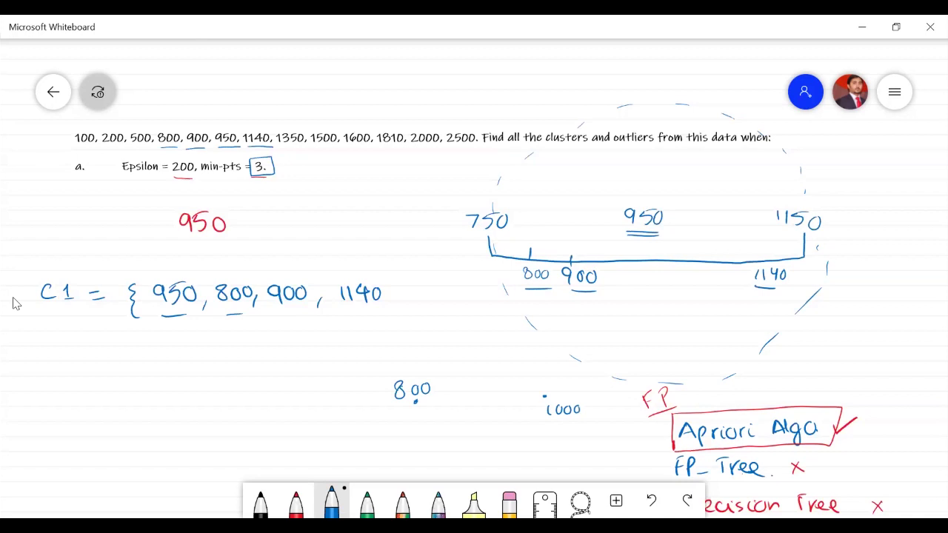
{"action": "mouse_move", "coordinate": [264, 412]}
{"action": "left_mouse_down"}
{"action": "mouse_move", "coordinate": [267, 424]}
{"action": "mouse_move", "coordinate": [277, 418]}
{"action": "left_mouse_up"}
{"action": "mouse_move", "coordinate": [288, 417]}
{"action": "left_mouse_down"}
{"action": "mouse_move", "coordinate": [286, 425]}
{"action": "mouse_move", "coordinate": [288, 417]}
{"action": "left_mouse_up"}
{"action": "left_click_drag", "start_coordinate": [269, 408], "coordinate": [270, 408]}
{"action": "mouse_move", "coordinate": [545, 394]}
{"action": "left_mouse_down"}
{"action": "mouse_move", "coordinate": [537, 370]}
{"action": "mouse_move", "coordinate": [386, 363]}
{"action": "mouse_move", "coordinate": [273, 378]}
{"action": "mouse_move", "coordinate": [270, 396]}
{"action": "left_mouse_up"}
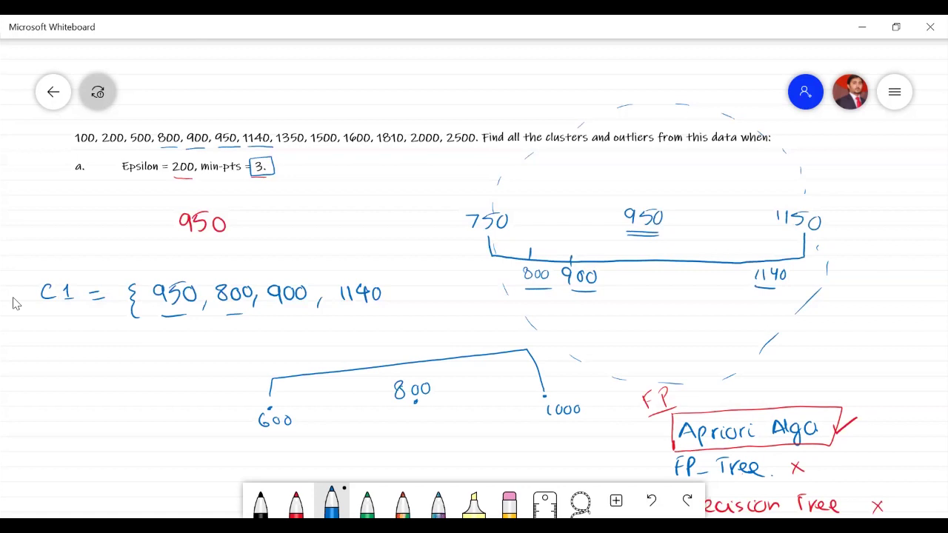
{"action": "mouse_move", "coordinate": [163, 120]}
{"action": "left_mouse_down"}
{"action": "mouse_move", "coordinate": [169, 129]}
{"action": "mouse_move", "coordinate": [177, 115]}
{"action": "mouse_move", "coordinate": [197, 130]}
{"action": "mouse_move", "coordinate": [209, 113]}
{"action": "mouse_move", "coordinate": [240, 116]}
{"action": "left_mouse_up"}
- Put a small mark under 800 and write 700 and 1100 above the data line
{"action": "left_click_drag", "start_coordinate": [165, 148], "coordinate": [175, 146]}
{"action": "mouse_move", "coordinate": [141, 87]}
{"action": "left_mouse_down"}
{"action": "mouse_move", "coordinate": [152, 88]}
{"action": "mouse_move", "coordinate": [149, 99]}
{"action": "left_mouse_up"}
{"action": "mouse_move", "coordinate": [161, 90]}
{"action": "left_mouse_down"}
{"action": "mouse_move", "coordinate": [157, 97]}
{"action": "mouse_move", "coordinate": [161, 89]}
{"action": "left_mouse_up"}
{"action": "left_click_drag", "start_coordinate": [171, 90], "coordinate": [170, 90]}
{"action": "left_click_drag", "start_coordinate": [288, 86], "coordinate": [287, 86]}
{"action": "left_click_drag", "start_coordinate": [300, 86], "coordinate": [299, 86]}
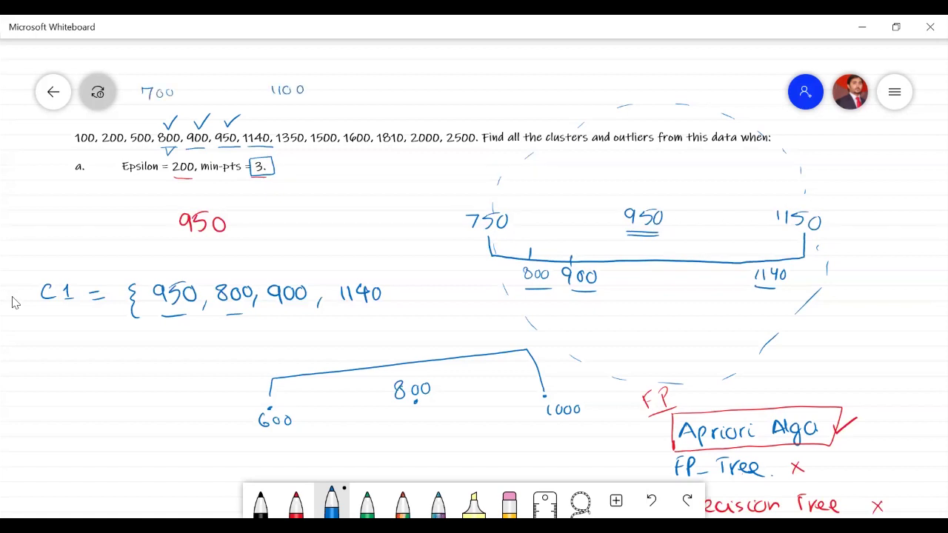